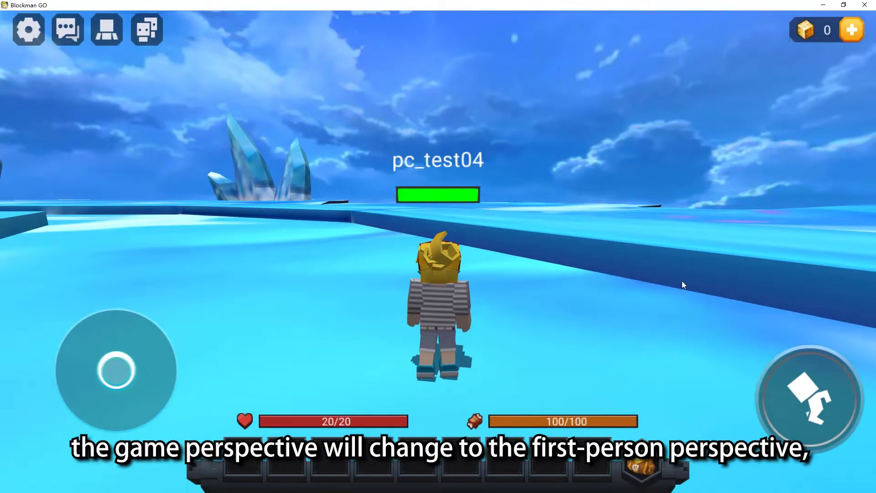
- Orbit the camera around the character and walk it backward away from the tunnel in the ice arena
{"action": "left_click_drag", "start_coordinate": [566, 268], "coordinate": [685, 283]}
{"action": "key", "text": "s"}
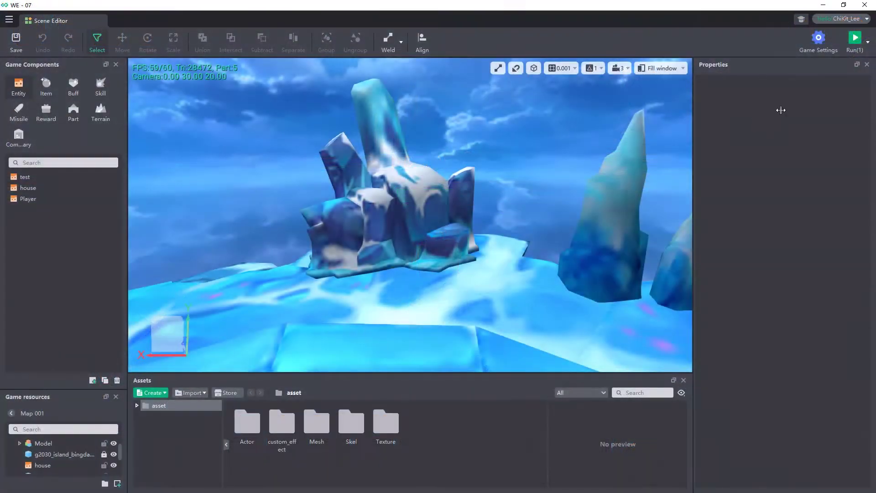
- Show the Perspective settings in Game Settings, keeping Back Perspective as the initial perspective
{"action": "left_click", "coordinate": [819, 39]}
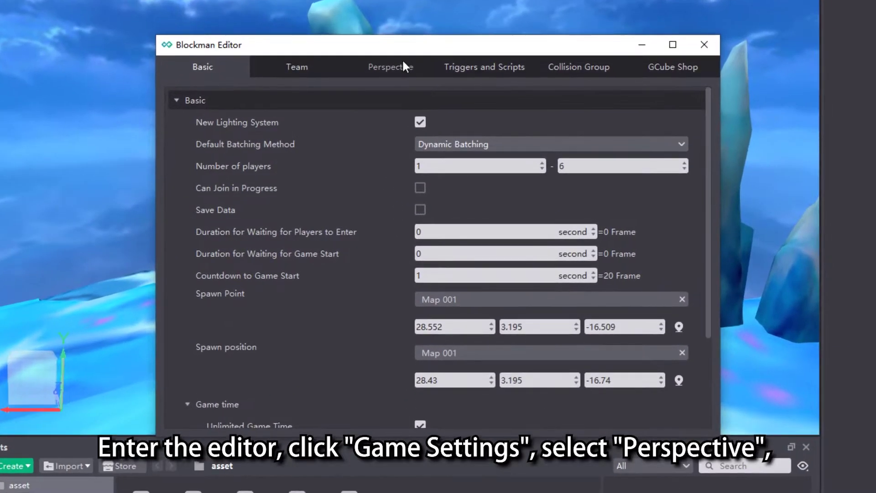
{"action": "left_click", "coordinate": [403, 66]}
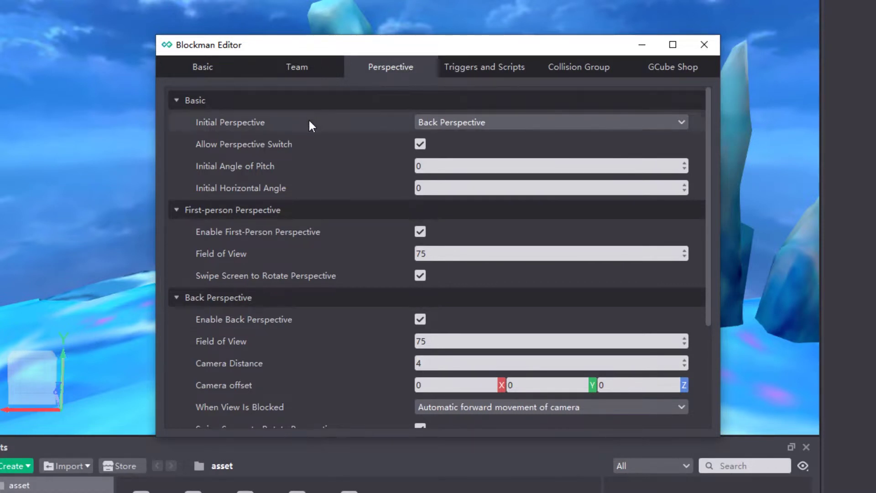
{"action": "mouse_move", "coordinate": [309, 123]}
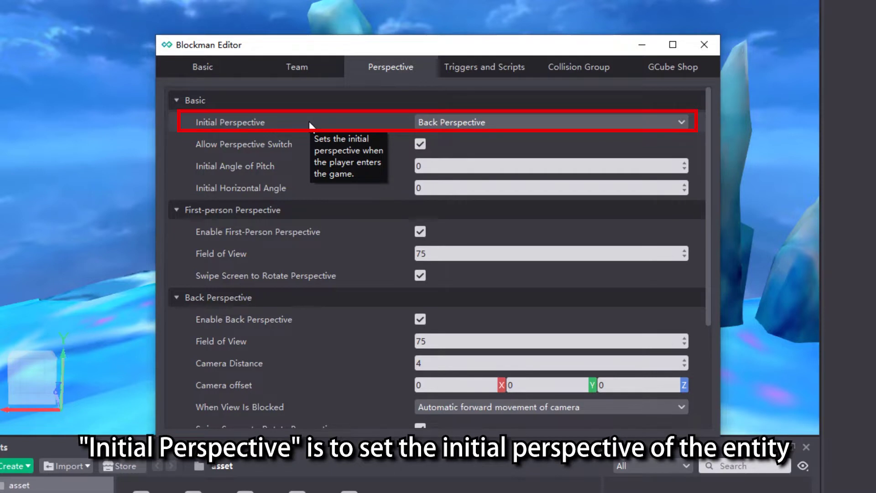
{"action": "left_click", "coordinate": [682, 124]}
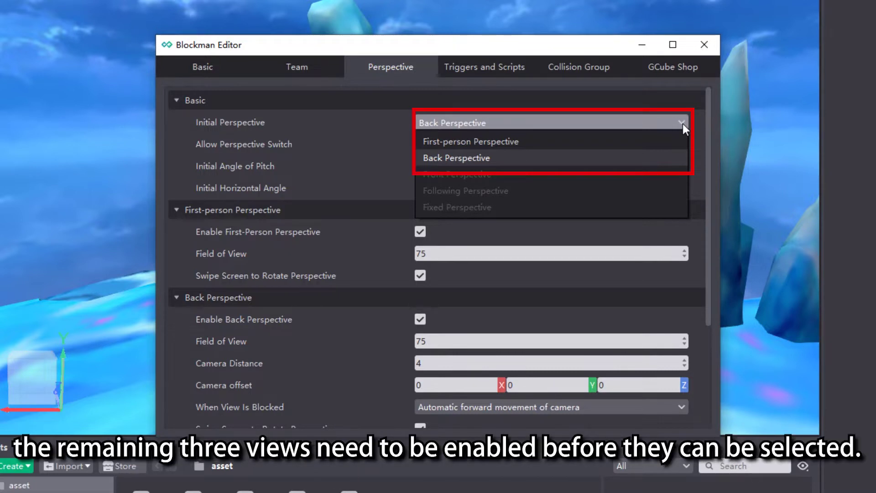
{"action": "left_click", "coordinate": [683, 124]}
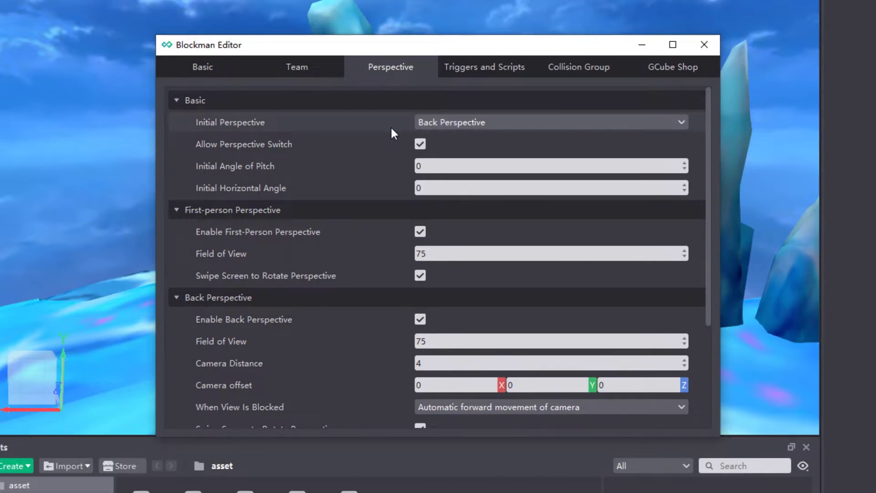
{"action": "mouse_move", "coordinate": [356, 145]}
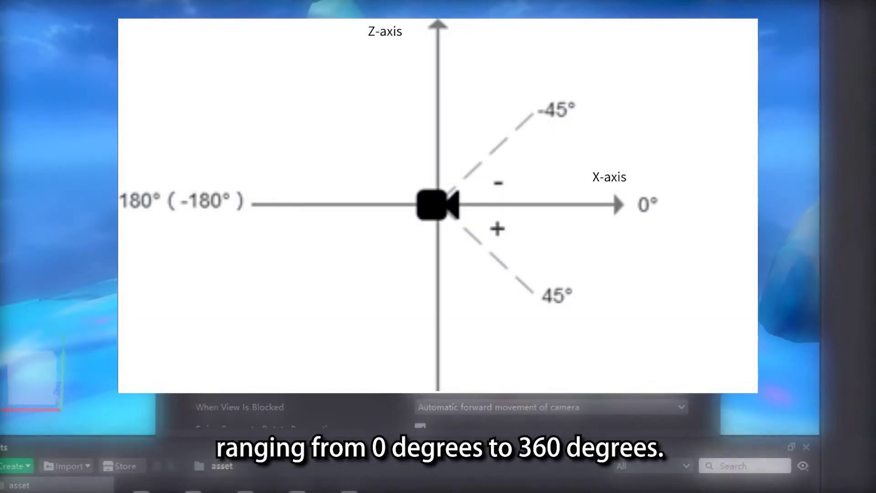
- Enter -45 for the initial pitch angle and 120 for the initial horizontal angle
{"action": "type", "text": "-45"}
{"action": "key", "text": "Tab"}
{"action": "type", "text": "120"}
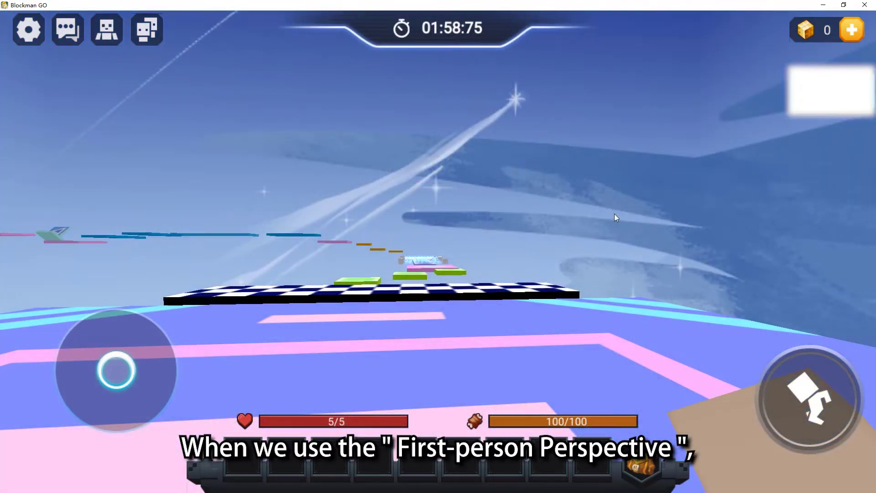
- Look around from the new starting angle and walk the character forward to the pink wall
{"action": "left_click_drag", "start_coordinate": [614, 214], "coordinate": [590, 285]}
{"action": "key", "text": "w"}
{"action": "key", "text": "w"}
{"action": "key", "text": "w"}
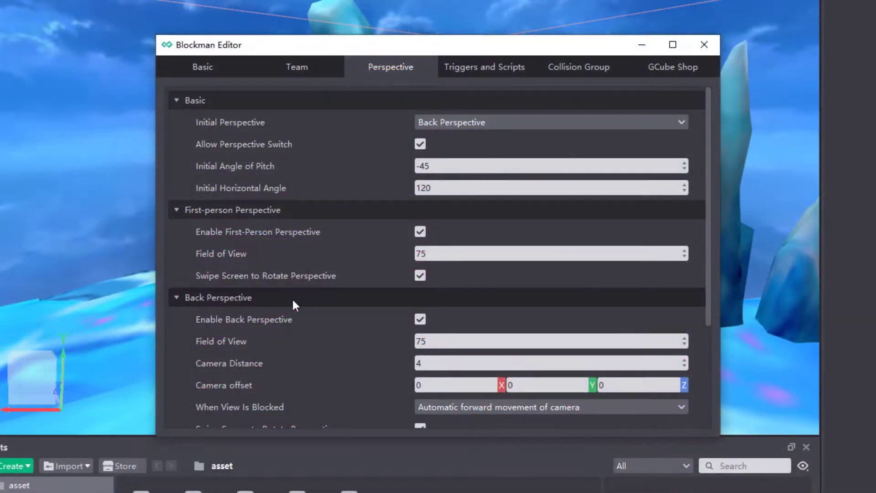
{"action": "mouse_move", "coordinate": [294, 265]}
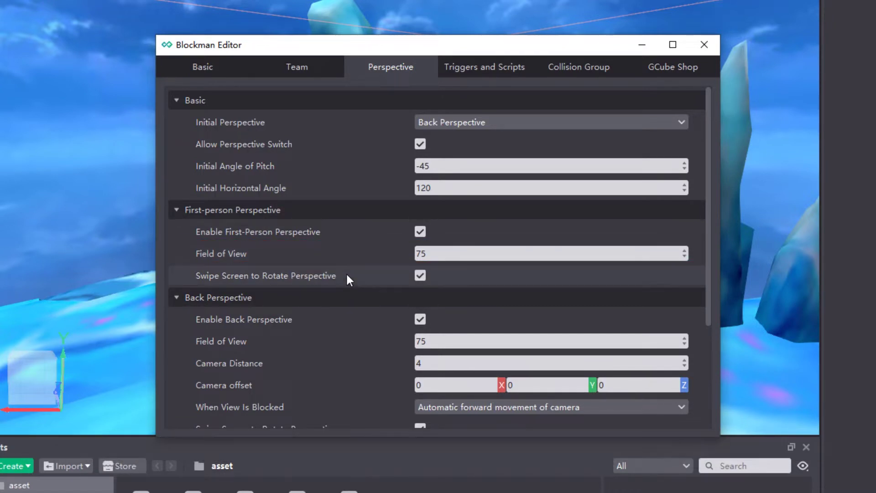
{"action": "mouse_move", "coordinate": [346, 272]}
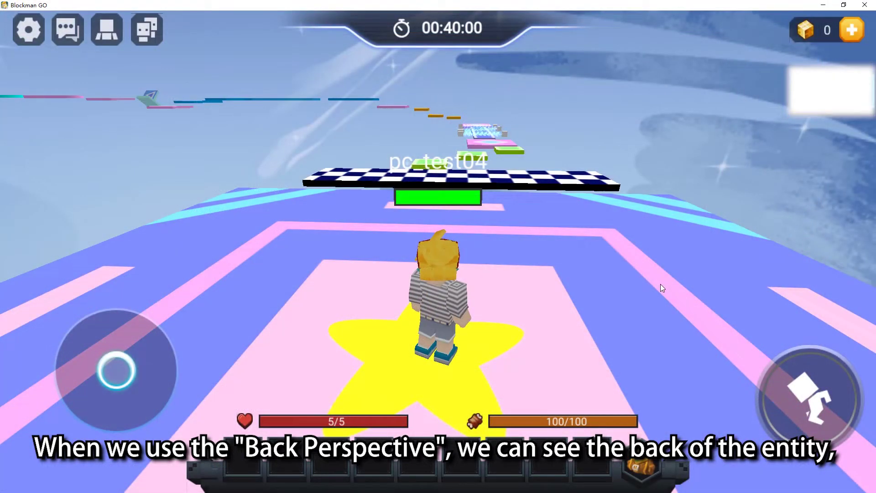
{"action": "mouse_move", "coordinate": [661, 284]}
{"action": "left_mouse_down"}
{"action": "mouse_move", "coordinate": [554, 281]}
{"action": "mouse_move", "coordinate": [689, 277]}
{"action": "mouse_move", "coordinate": [600, 275]}
{"action": "left_mouse_up"}
{"action": "key", "text": "space"}
{"action": "key", "text": "space"}
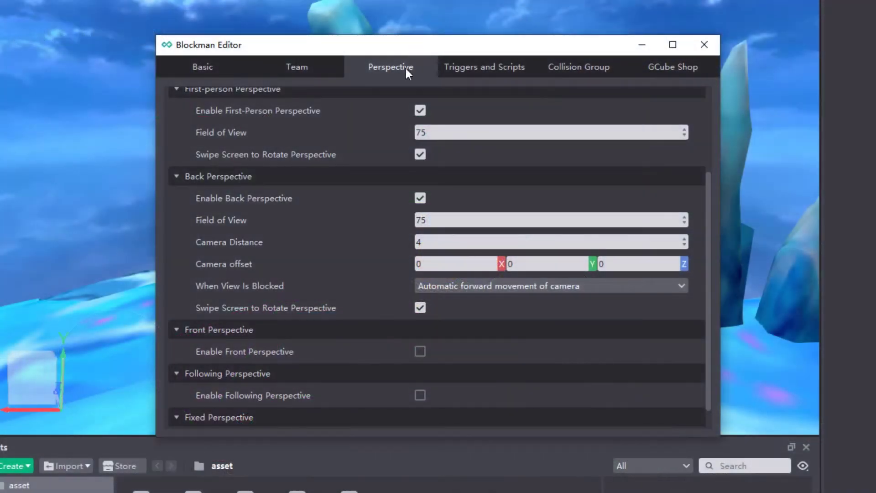
- Change the back perspective's camera Y offset to 10, then save and launch a test run
{"action": "mouse_move", "coordinate": [314, 246]}
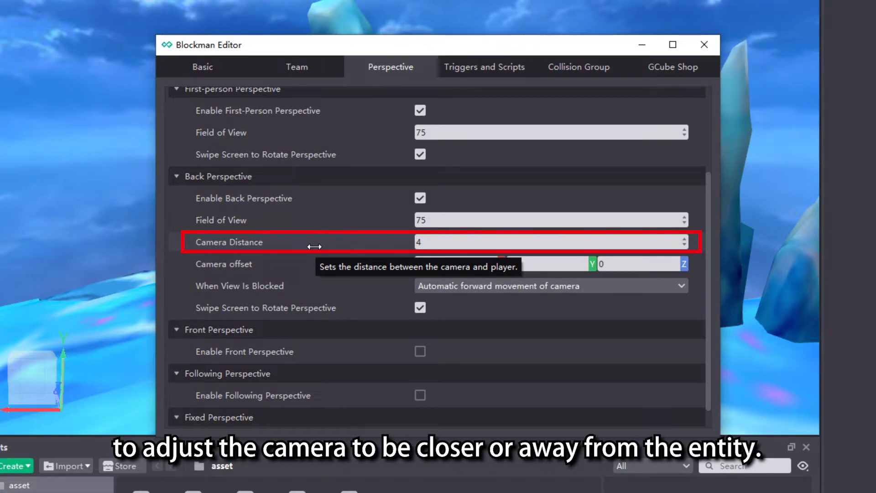
{"action": "mouse_move", "coordinate": [313, 265]}
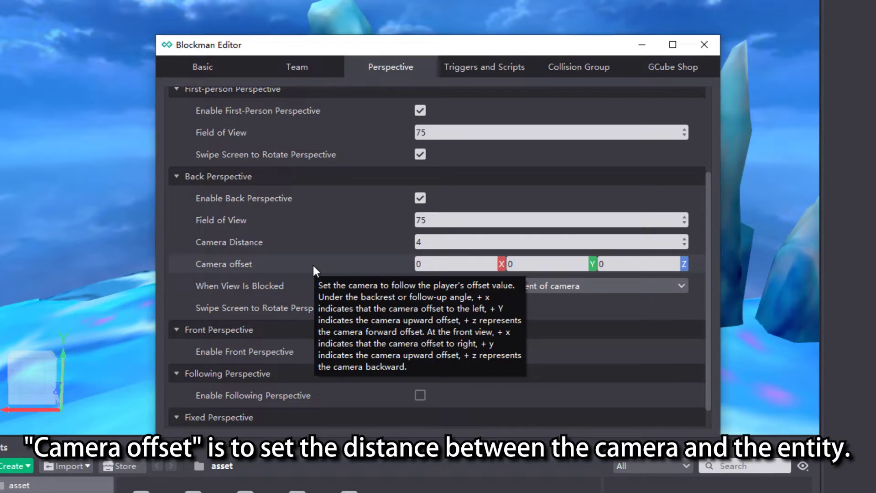
{"action": "left_click_drag", "start_coordinate": [547, 264], "coordinate": [500, 263]}
{"action": "type", "text": "10"}
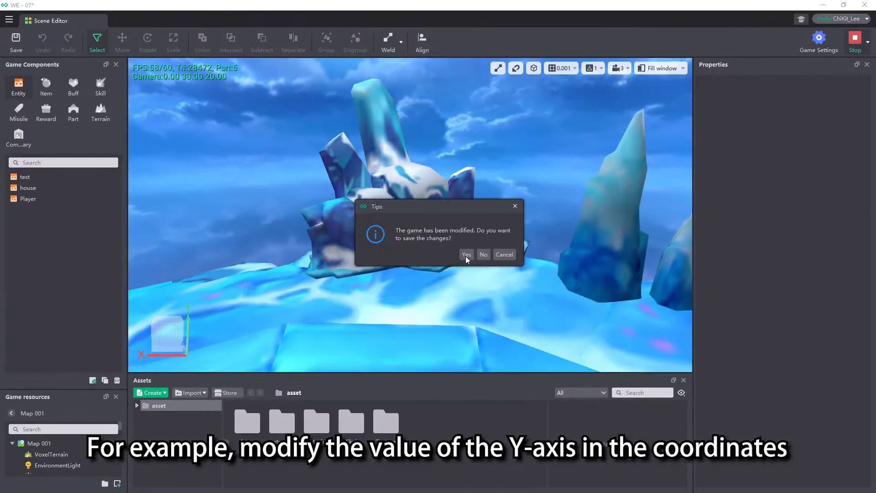
{"action": "left_click", "coordinate": [465, 256]}
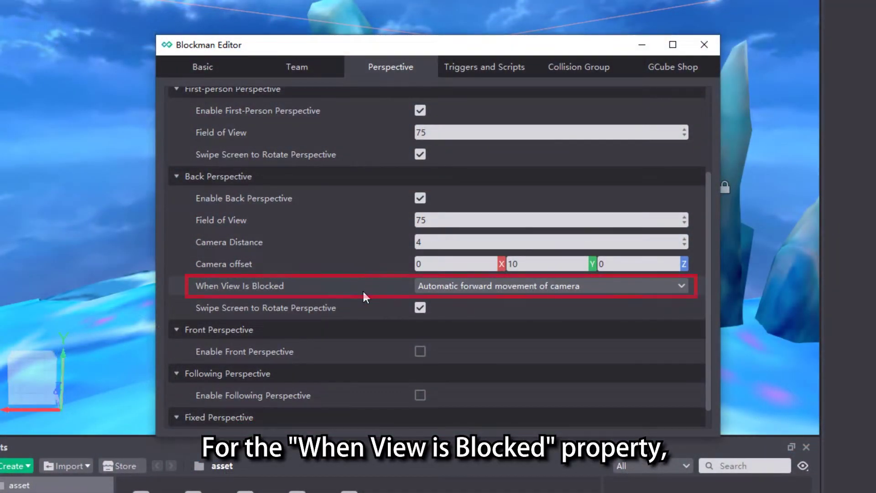
- Walk the character behind the grey wall and past the house, tilting the camera upward
{"action": "mouse_move", "coordinate": [363, 295]}
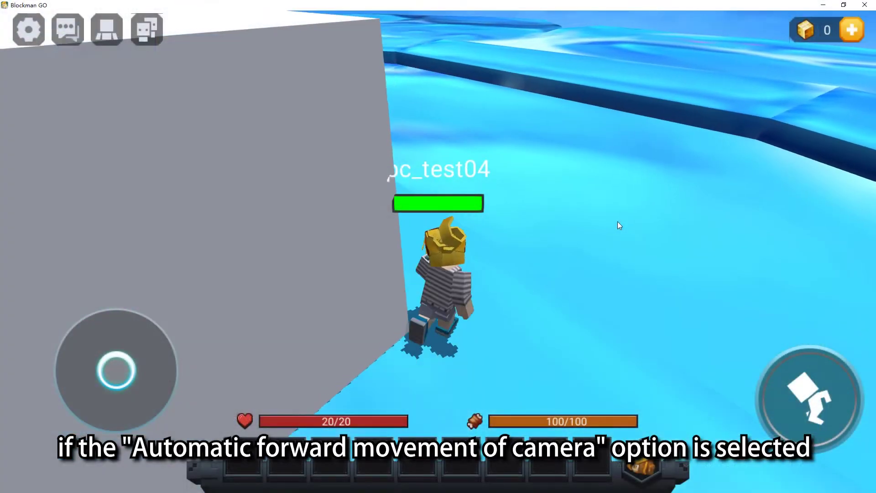
{"action": "key", "text": "d"}
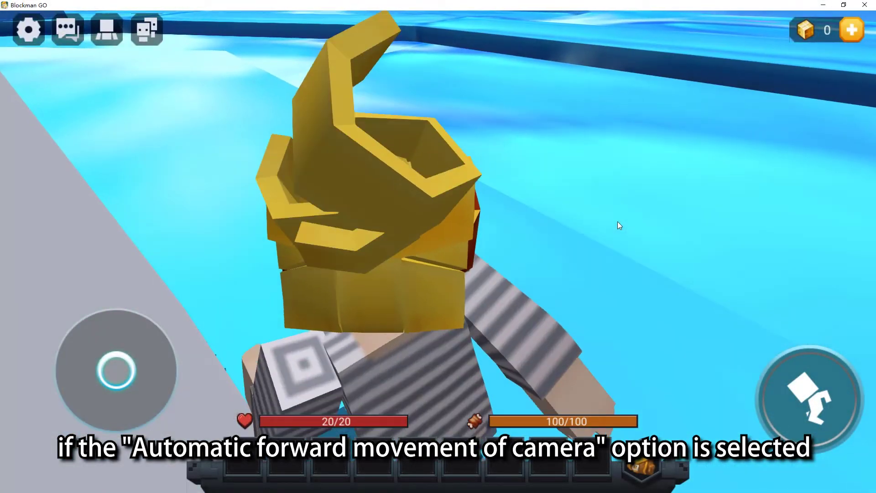
{"action": "key", "text": "a"}
{"action": "key", "text": "w"}
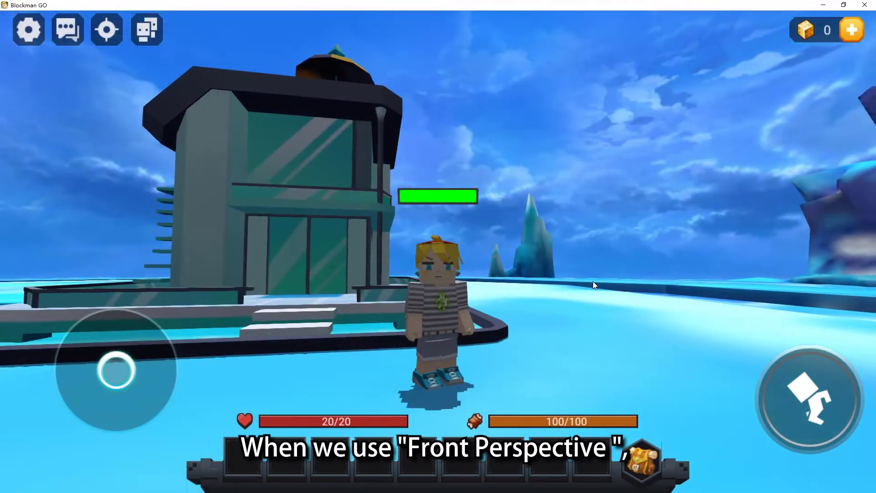
{"action": "left_click_drag", "start_coordinate": [591, 277], "coordinate": [571, 262]}
{"action": "key", "text": "a"}
{"action": "key", "text": "w"}
{"action": "key", "text": "a"}
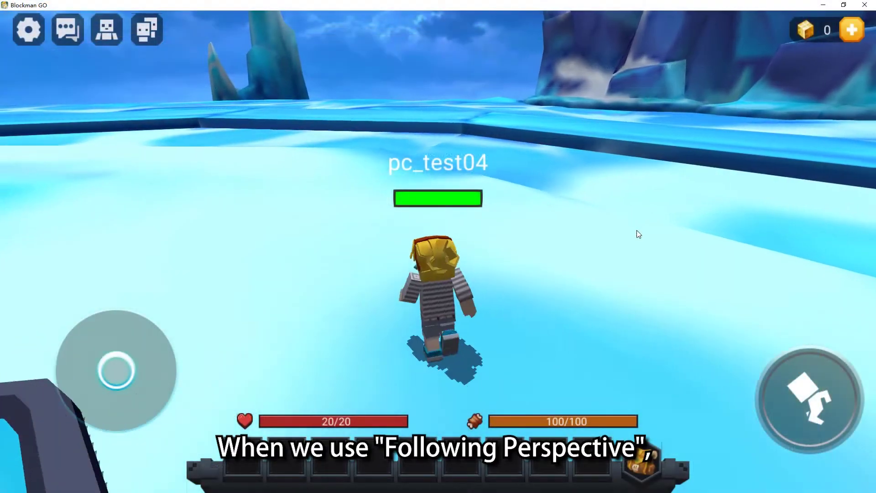
- Run the character around the arena in several directions
{"action": "key", "text": "d"}
{"action": "key", "text": "s"}
{"action": "key", "text": "a"}
{"action": "key", "text": "w"}
{"action": "key", "text": "d"}
{"action": "key", "text": "s"}
{"action": "key", "text": "a"}
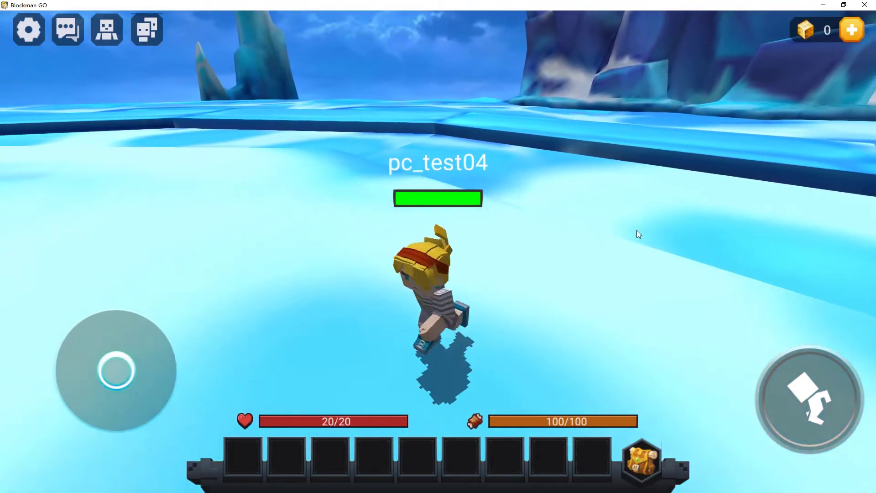
- Turn the character and swing the camera to centre the ice mountain
{"action": "key", "text": "w"}
{"action": "key", "text": "s"}
{"action": "left_click_drag", "start_coordinate": [637, 230], "coordinate": [563, 215]}
{"action": "key", "text": "a"}
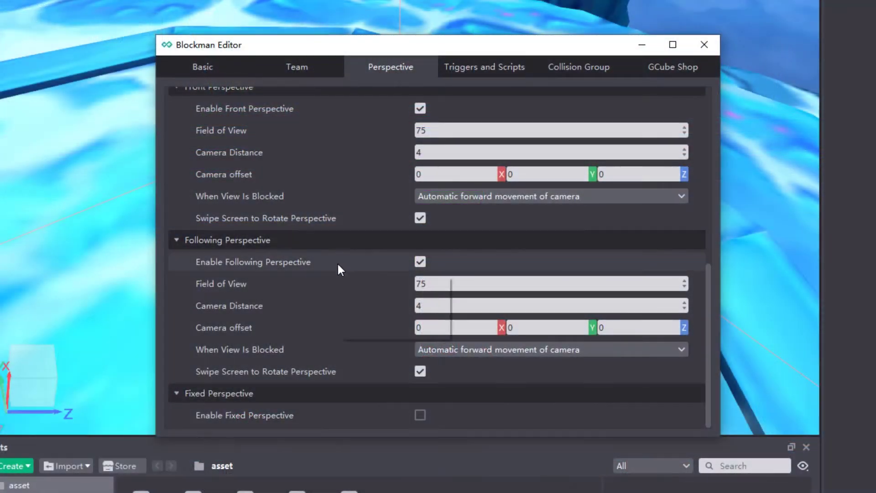
{"action": "mouse_move", "coordinate": [338, 265]}
{"action": "mouse_move", "coordinate": [337, 283]}
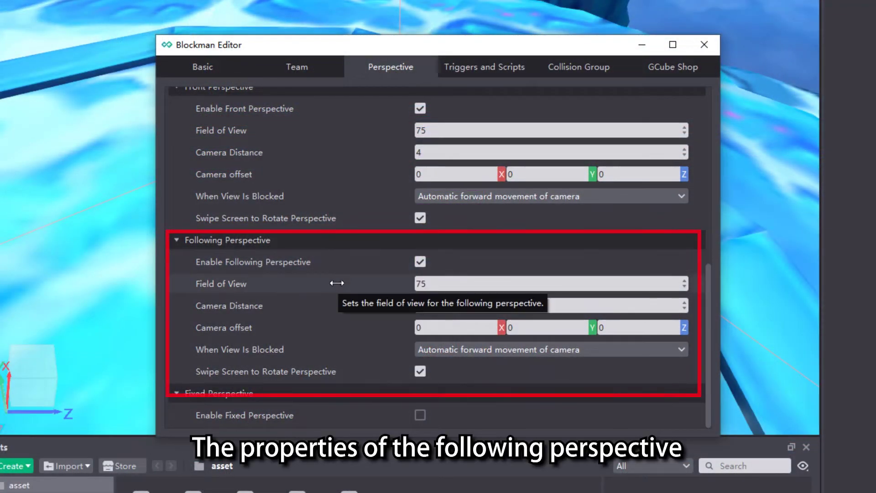
{"action": "mouse_move", "coordinate": [339, 349]}
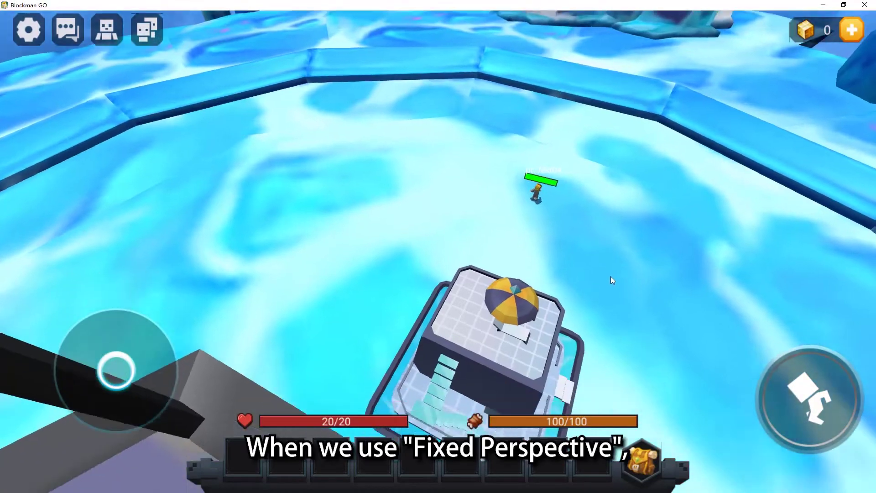
{"action": "left_click_drag", "start_coordinate": [611, 276], "coordinate": [651, 258]}
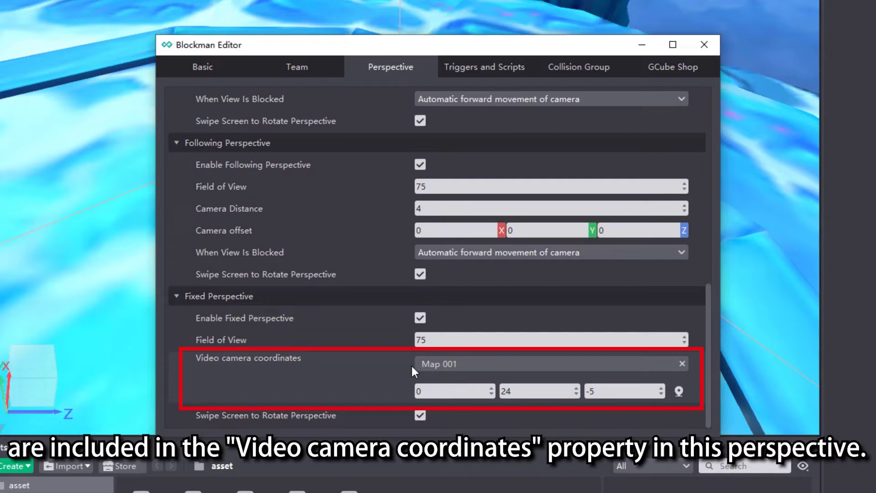
- Set Map 001 as the map for the fixed camera's coordinates 0, 24, -5
{"action": "left_click", "coordinate": [481, 365]}
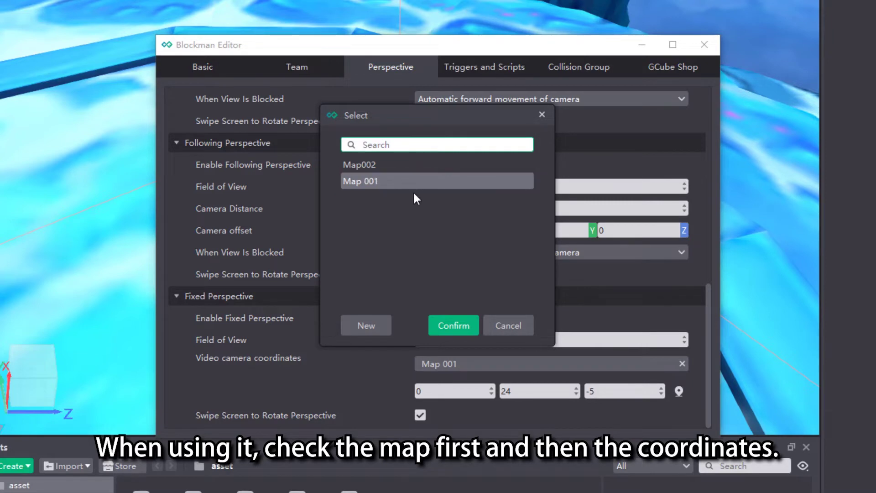
{"action": "left_click", "coordinate": [447, 325]}
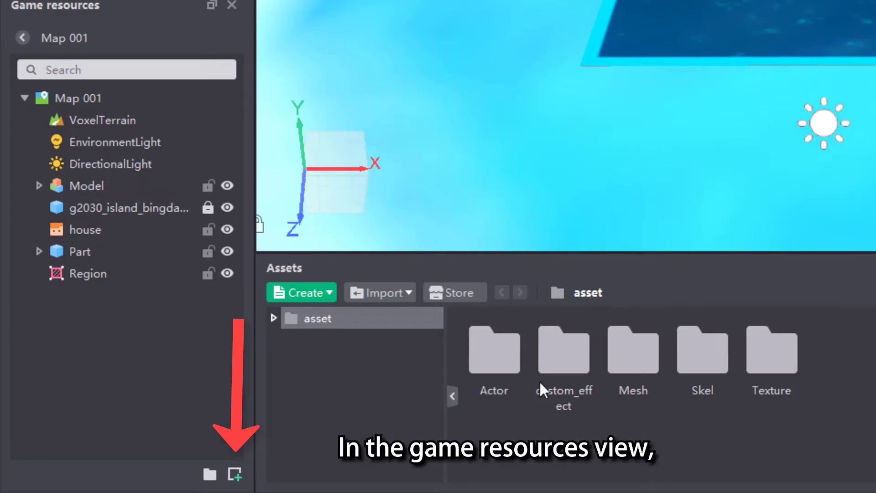
- Add a new Region and stretch it to cover the dark square
{"action": "left_click", "coordinate": [234, 475]}
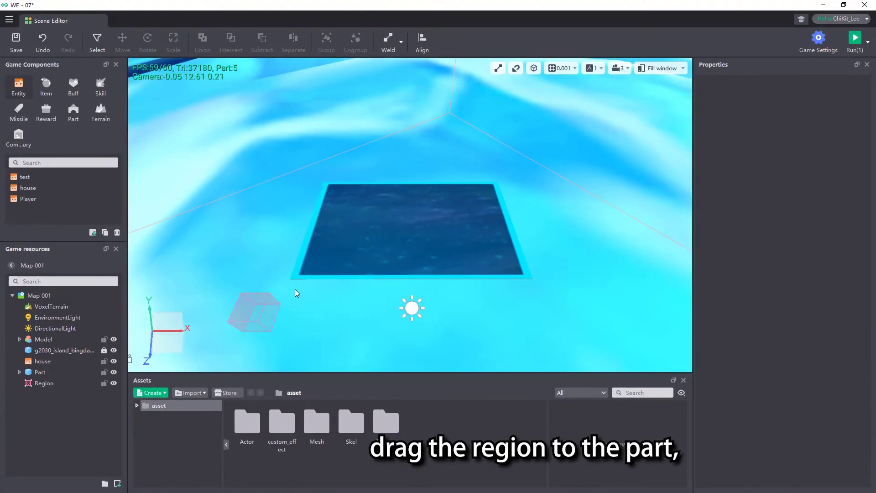
{"action": "left_click", "coordinate": [412, 225]}
{"action": "left_click_drag", "start_coordinate": [447, 224], "coordinate": [554, 225]}
{"action": "left_click_drag", "start_coordinate": [415, 225], "coordinate": [326, 226]}
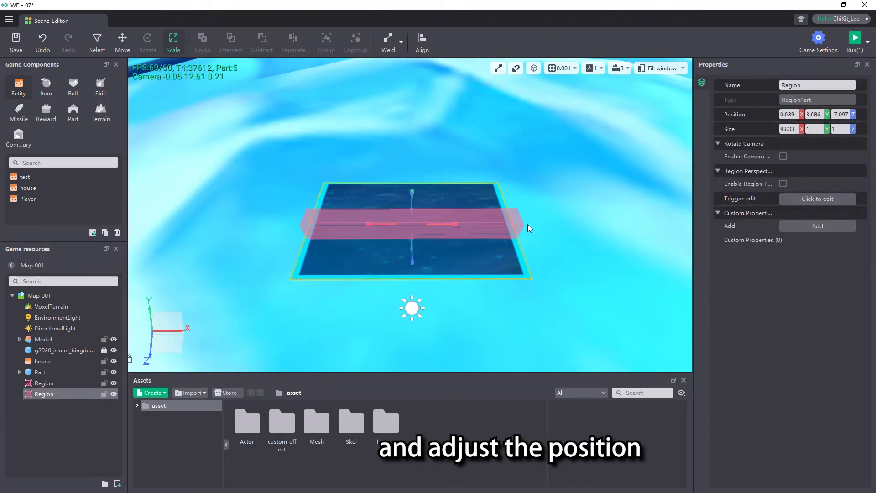
{"action": "right_click_drag", "start_coordinate": [484, 229], "coordinate": [408, 230]}
{"action": "left_click_drag", "start_coordinate": [408, 229], "coordinate": [464, 230]}
{"action": "right_click_drag", "start_coordinate": [463, 231], "coordinate": [365, 300]}
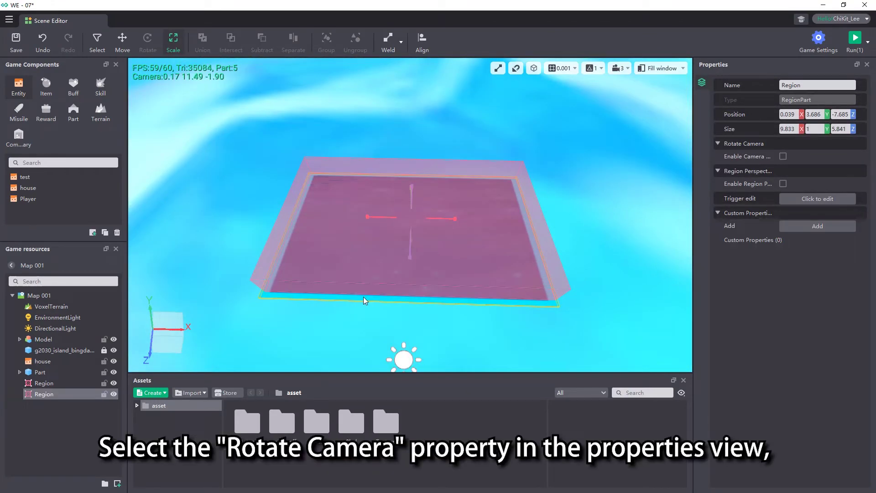
- Enable the region's camera rotation (time 5, pitch 20, horizontal 360), then save and test-run
{"action": "left_click", "coordinate": [783, 156]}
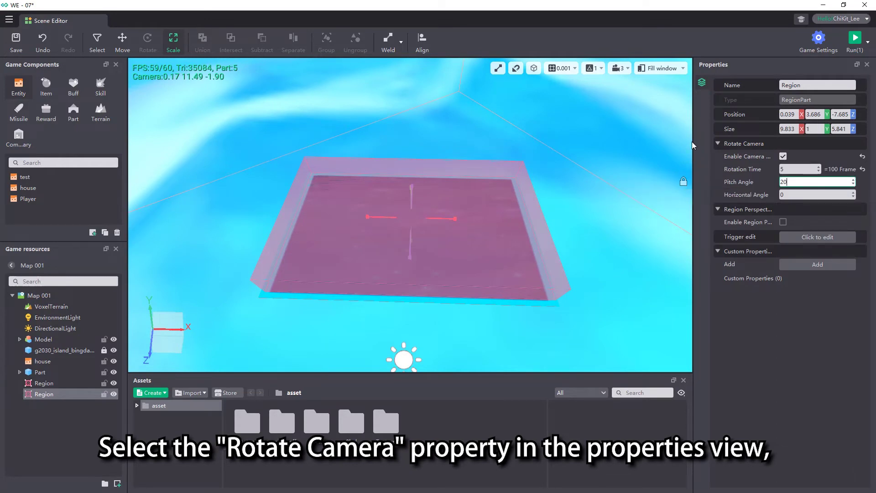
{"action": "left_click_drag", "start_coordinate": [693, 143], "coordinate": [557, 141]}
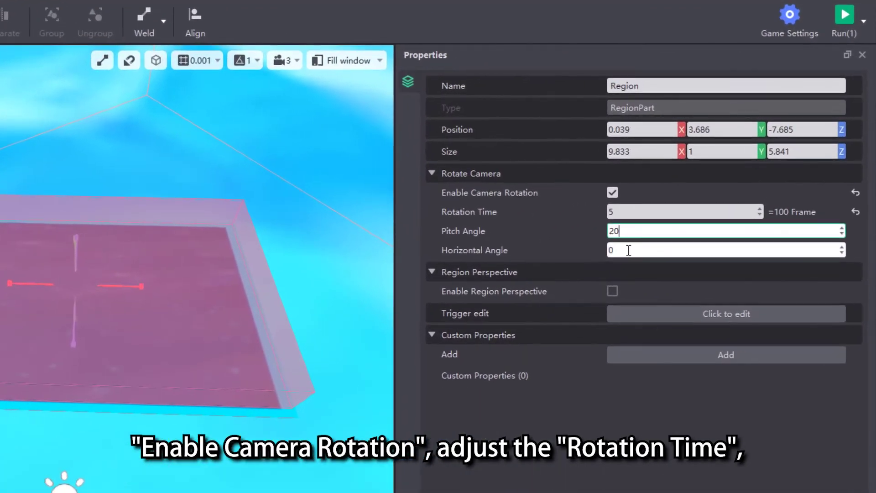
{"action": "left_click_drag", "start_coordinate": [710, 195], "coordinate": [678, 194]}
{"action": "type", "text": "360"}
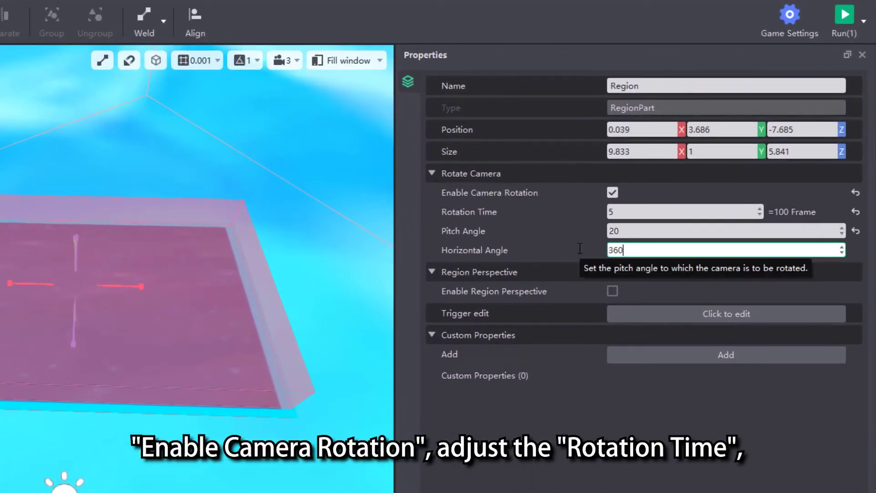
{"action": "key", "text": "Return"}
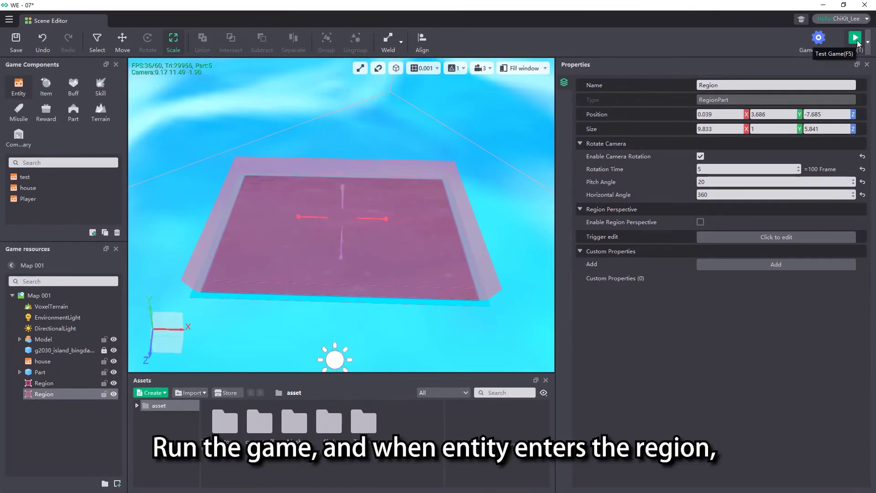
{"action": "left_click", "coordinate": [854, 38]}
{"action": "left_click", "coordinate": [467, 254]}
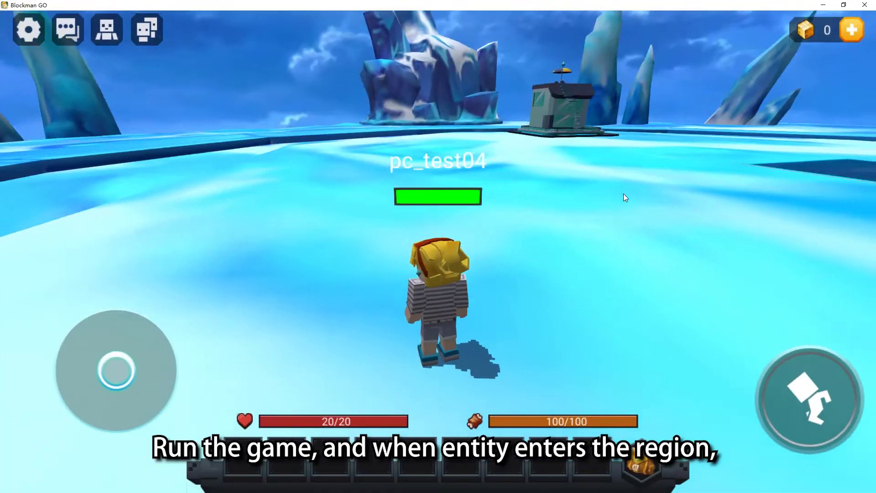
- Walk the character into the camera-rotating region over the dark square
{"action": "key", "text": "w"}
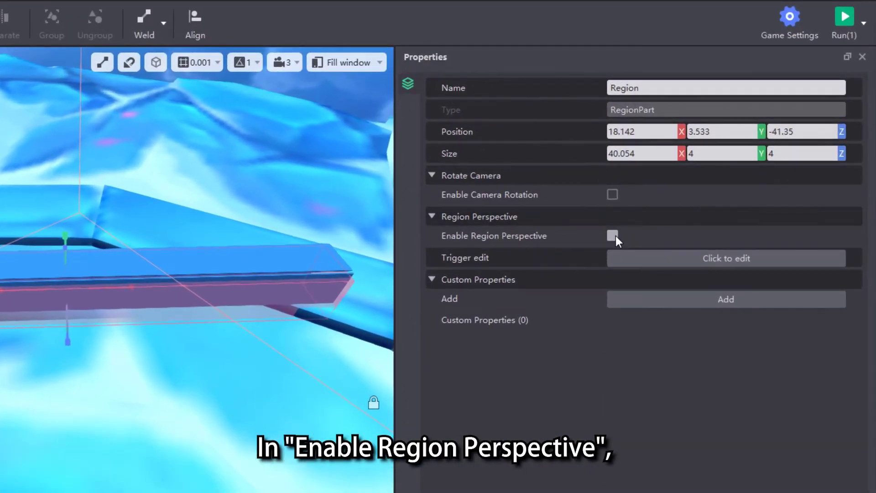
- Enable Region Perspective on the tunnel region, set First-person Perspective and field of view 140
{"action": "left_click", "coordinate": [612, 235]}
{"action": "left_click", "coordinate": [647, 253]}
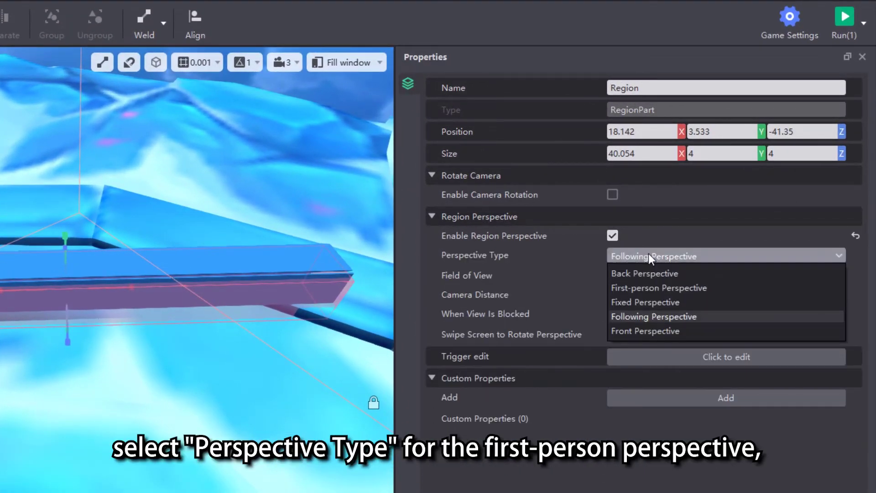
{"action": "left_click", "coordinate": [650, 288]}
{"action": "left_click", "coordinate": [650, 276]}
{"action": "type", "text": "140"}
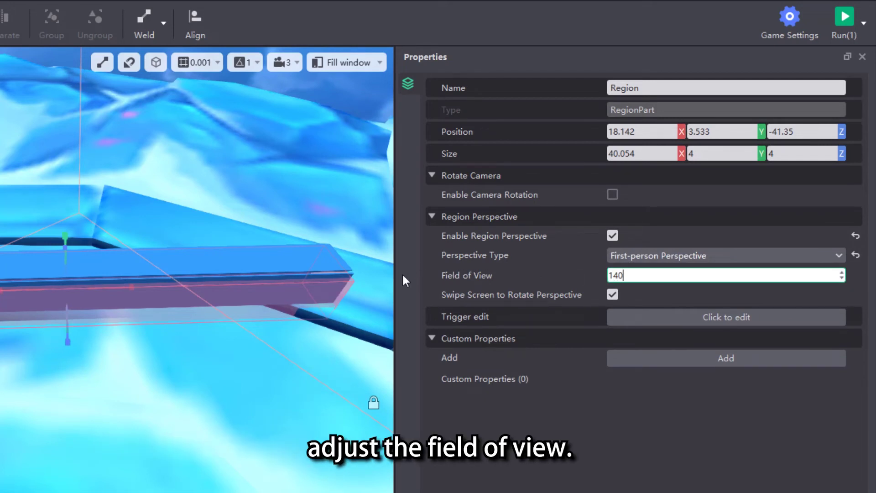
{"action": "key", "text": "Return"}
{"action": "left_click", "coordinate": [839, 256]}
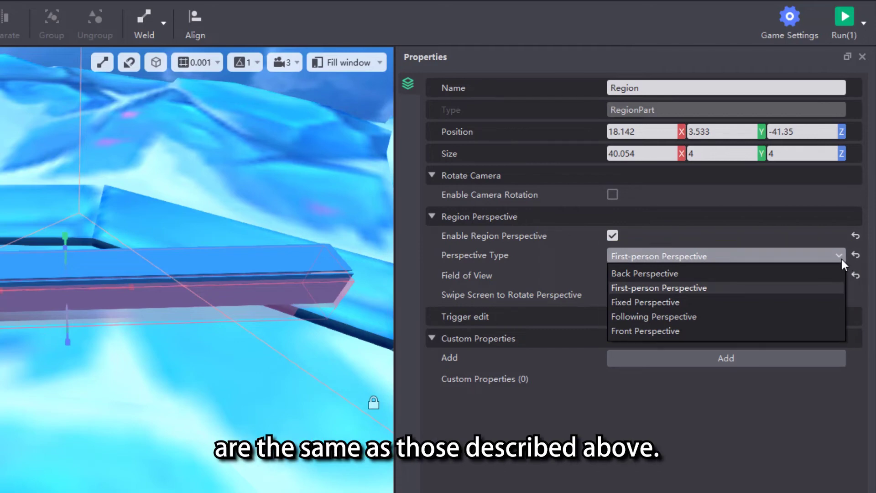
{"action": "left_click", "coordinate": [842, 258]}
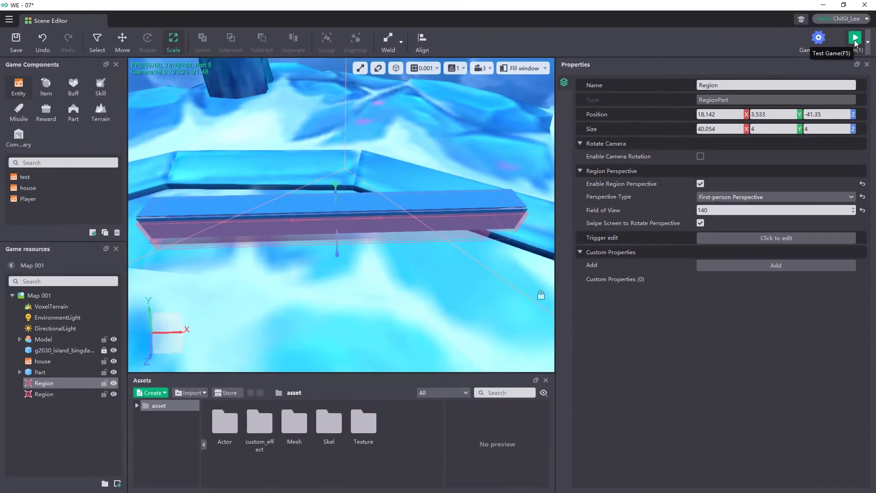
- Start a test run, save the changes, and maximize the Blockman GO window
{"action": "left_click", "coordinate": [855, 43]}
{"action": "key", "text": "Return"}
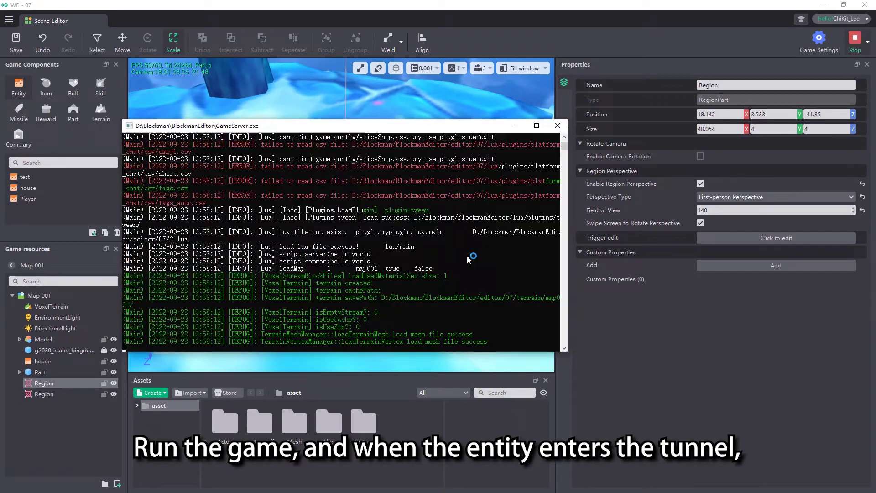
{"action": "left_click", "coordinate": [703, 89]}
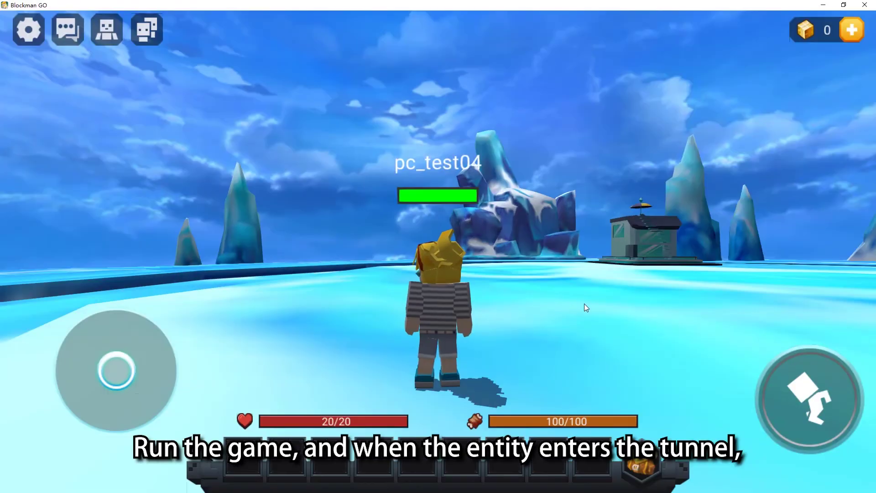
- Walk the character into the blue tunnel, through it in first-person, and out the far end
{"action": "left_click_drag", "start_coordinate": [584, 303], "coordinate": [541, 234]}
{"action": "key", "text": "w"}
{"action": "key", "text": "d"}
{"action": "key", "text": "w"}
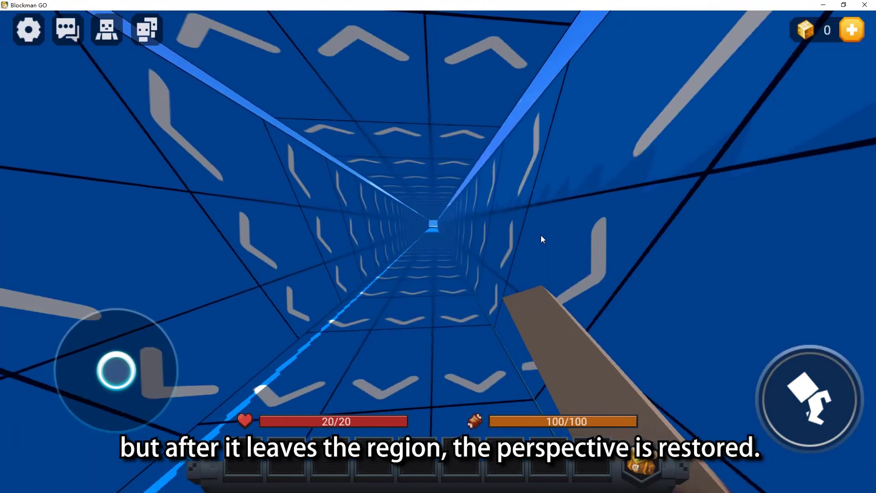
{"action": "key", "text": "w"}
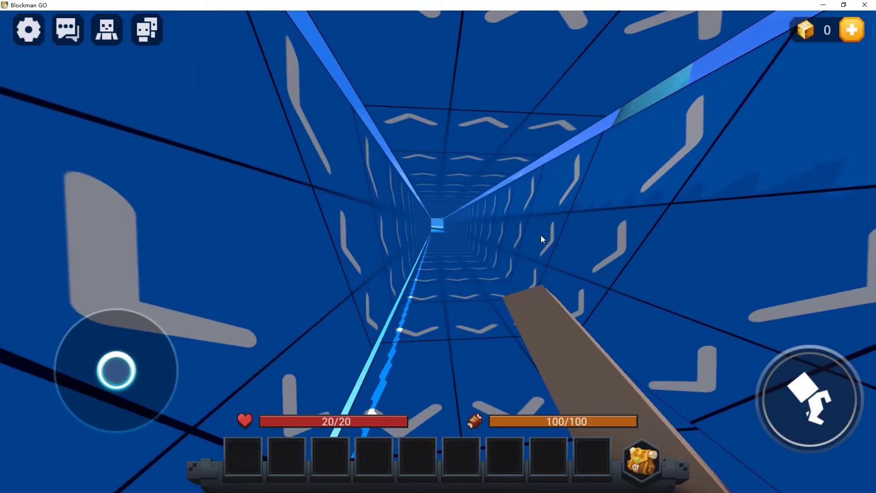
{"action": "key", "text": "w"}
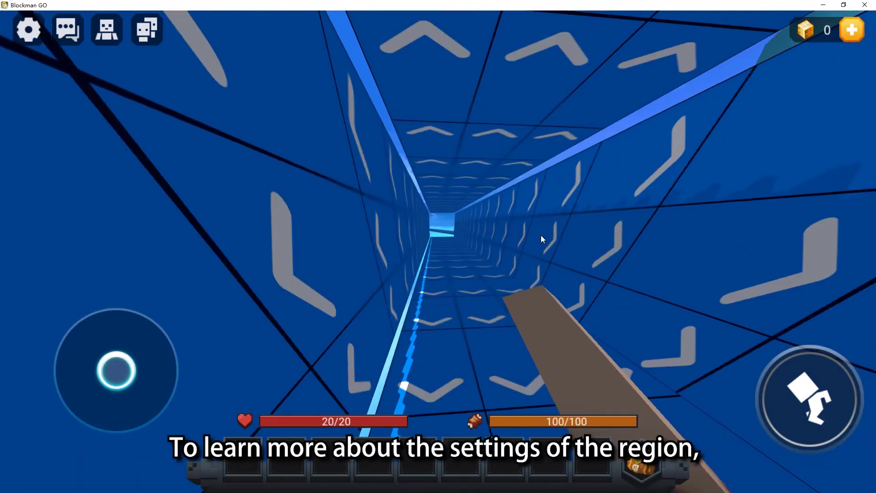
{"action": "key", "text": "w"}
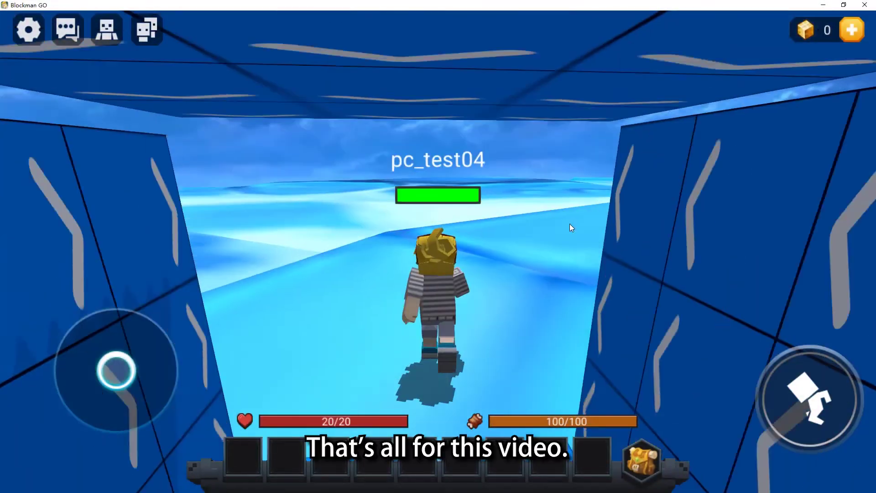
- Run back through the tunnel and out, then turn the camera to face the tunnel again
{"action": "left_click_drag", "start_coordinate": [569, 224], "coordinate": [478, 242]}
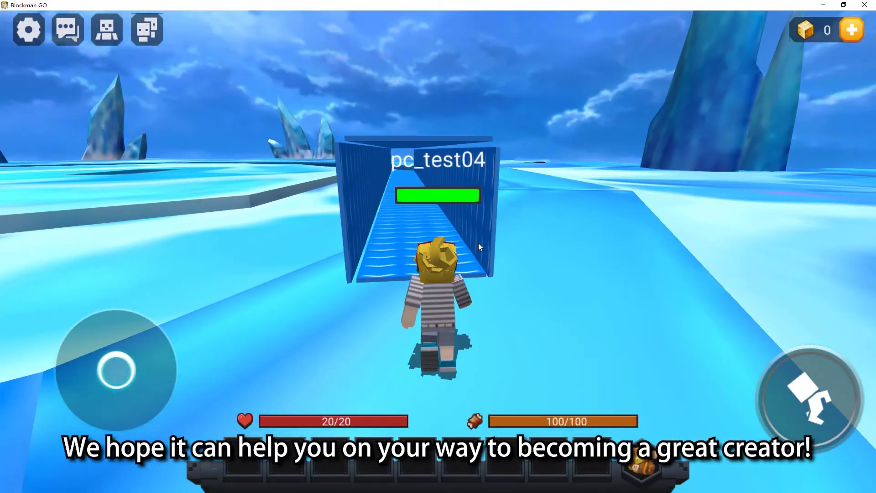
{"action": "key", "text": "F5"}
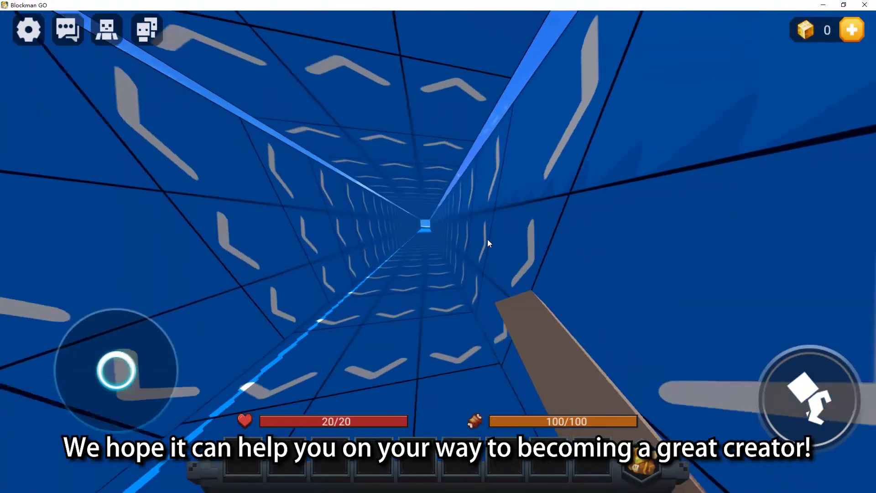
{"action": "key", "text": "a"}
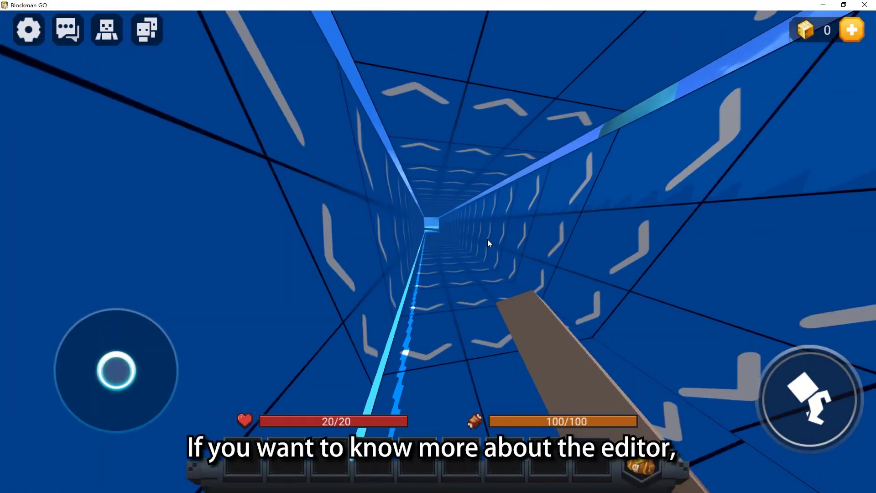
{"action": "key", "text": "w"}
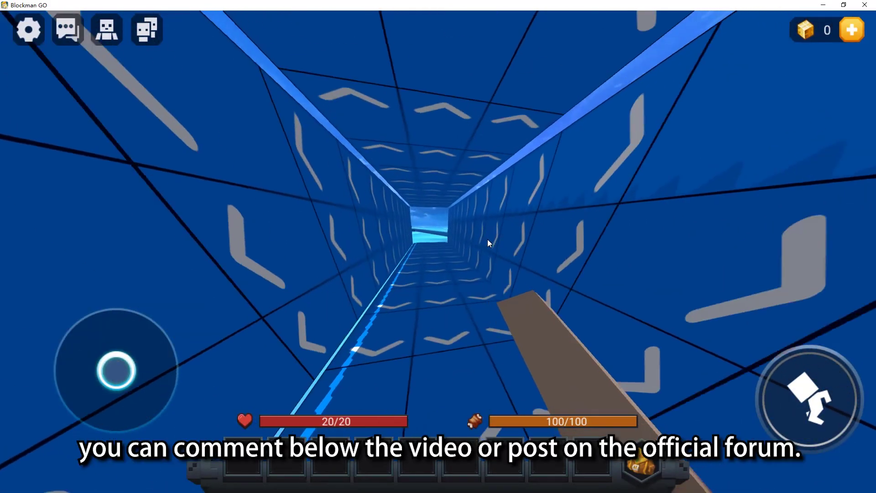
{"action": "key", "text": "w"}
{"action": "key", "text": "F5"}
{"action": "key", "text": "w"}
{"action": "left_click_drag", "start_coordinate": [466, 242], "coordinate": [502, 240]}
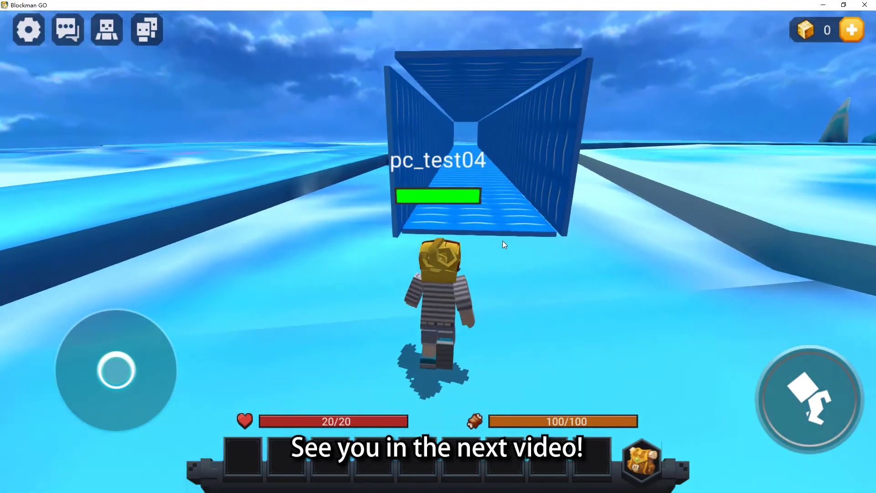